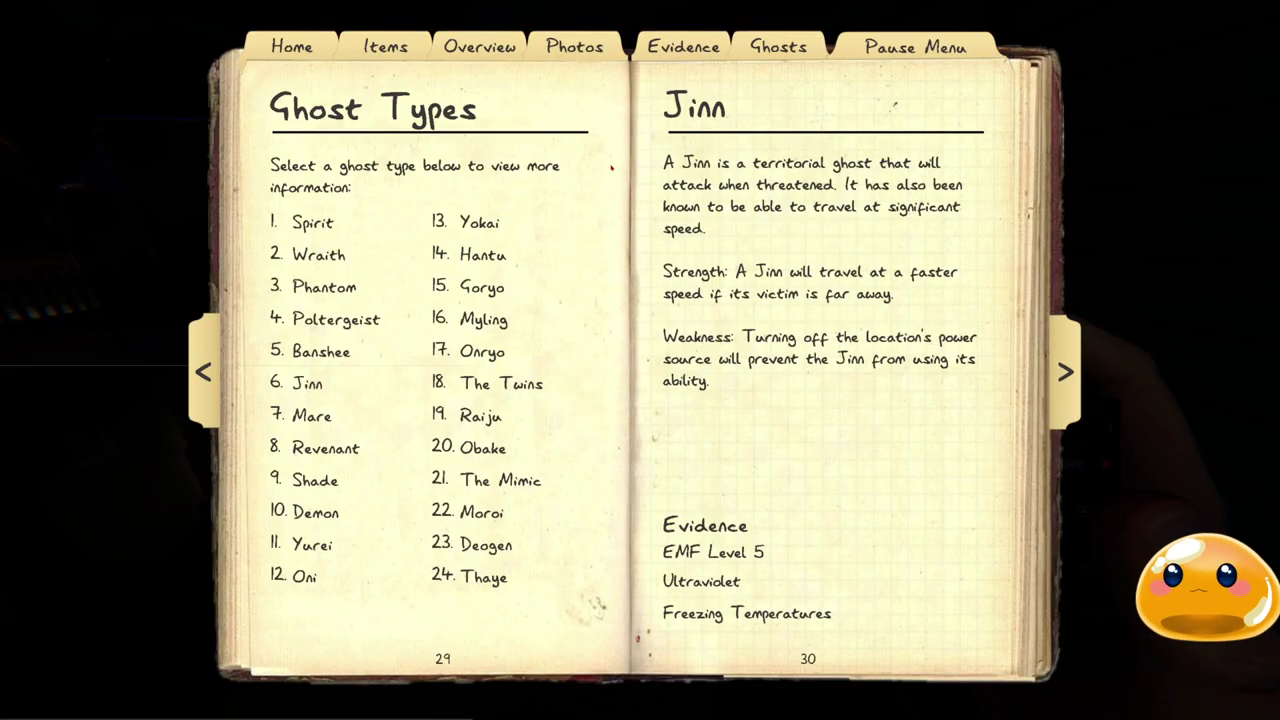
Show the journal's photos pages 19-20 with the Fingerprint, Bone, Interaction and Burned Crucifix shots
{"action": "left_click", "coordinate": [574, 46]}
{"action": "left_click", "coordinate": [1068, 342]}
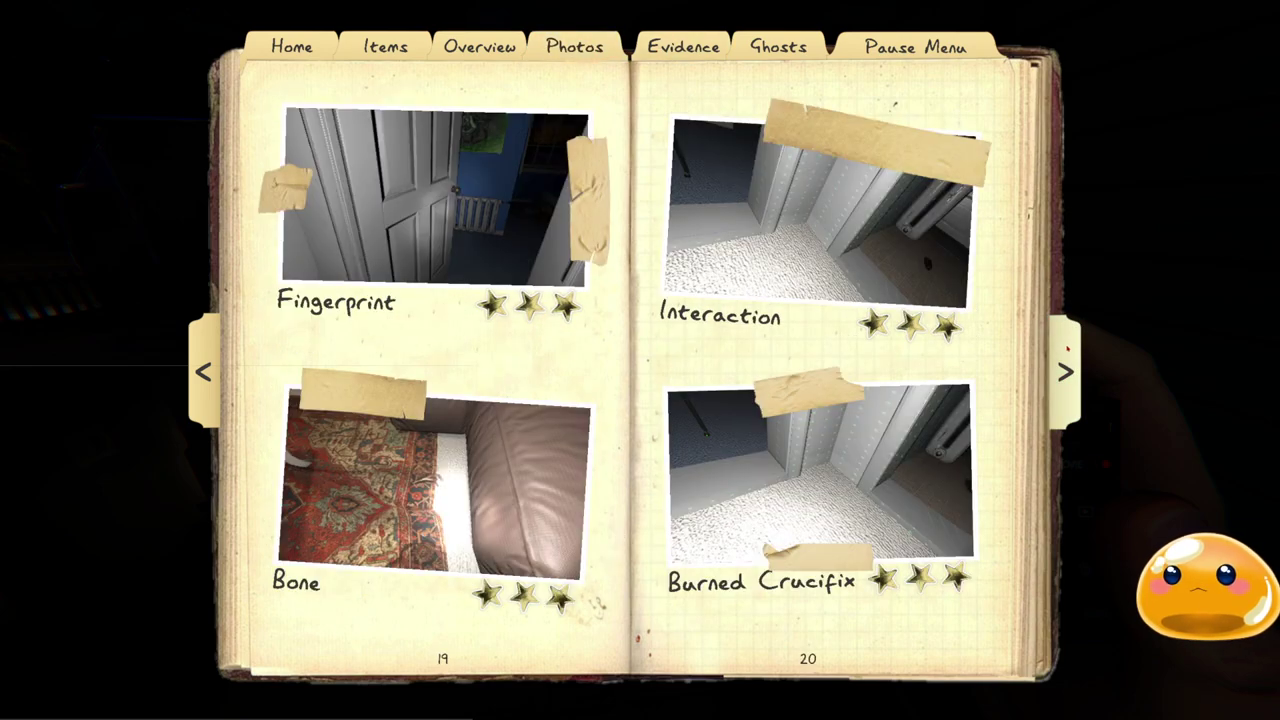
Close the journal and walk into the lit truck holding the matchbox
{"action": "left_click", "coordinate": [1068, 348]}
{"action": "key", "text": "j"}
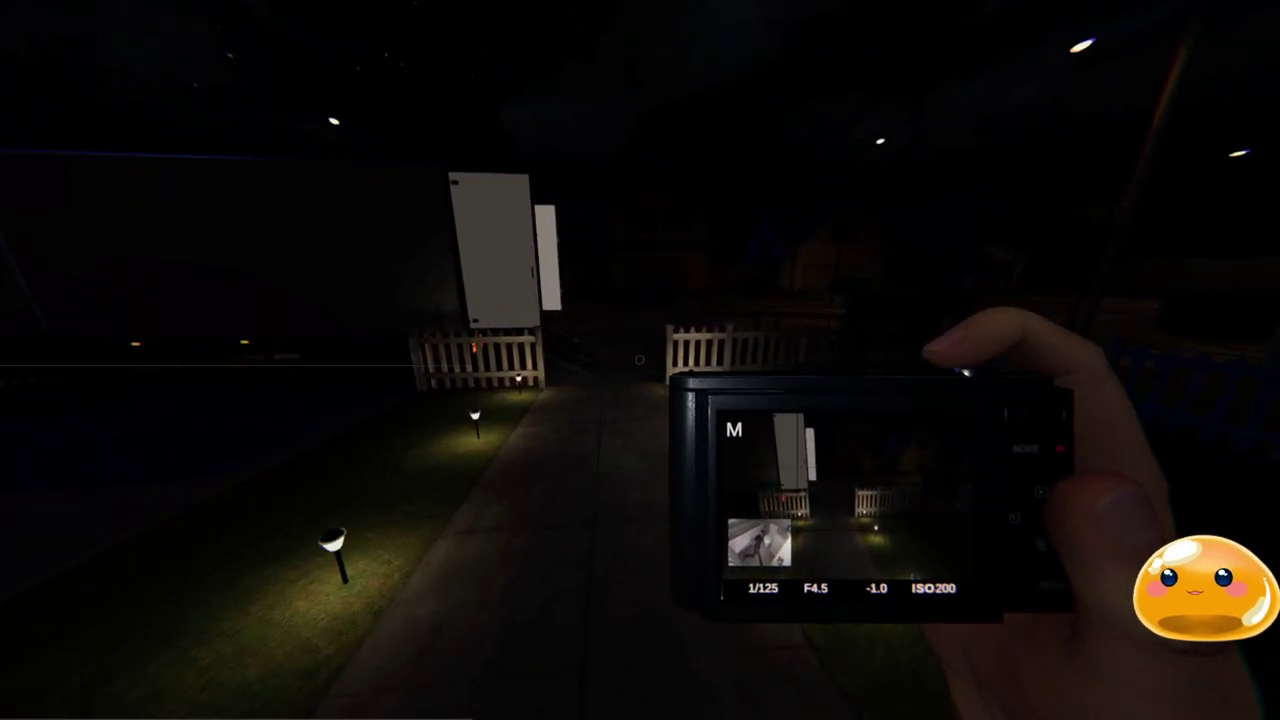
{"action": "key", "text": "q"}
{"action": "key", "text": "w"}
{"action": "key", "text": "q"}
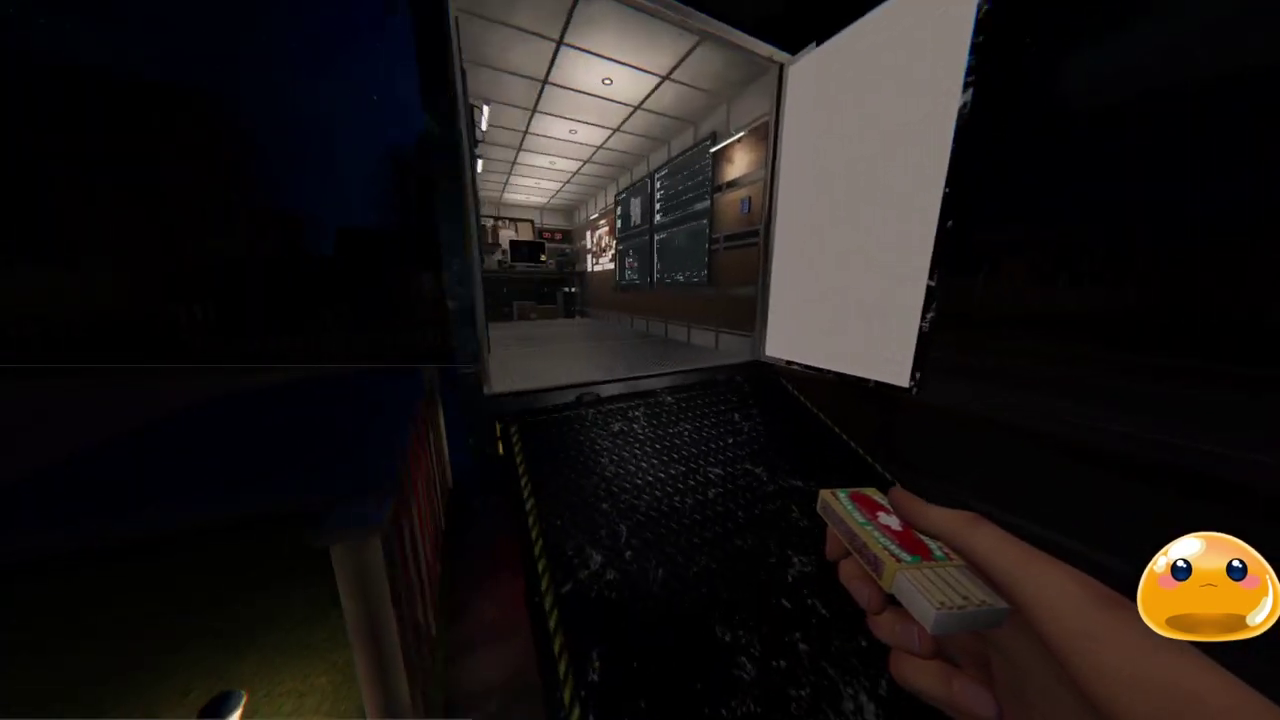
{"action": "key", "text": "w"}
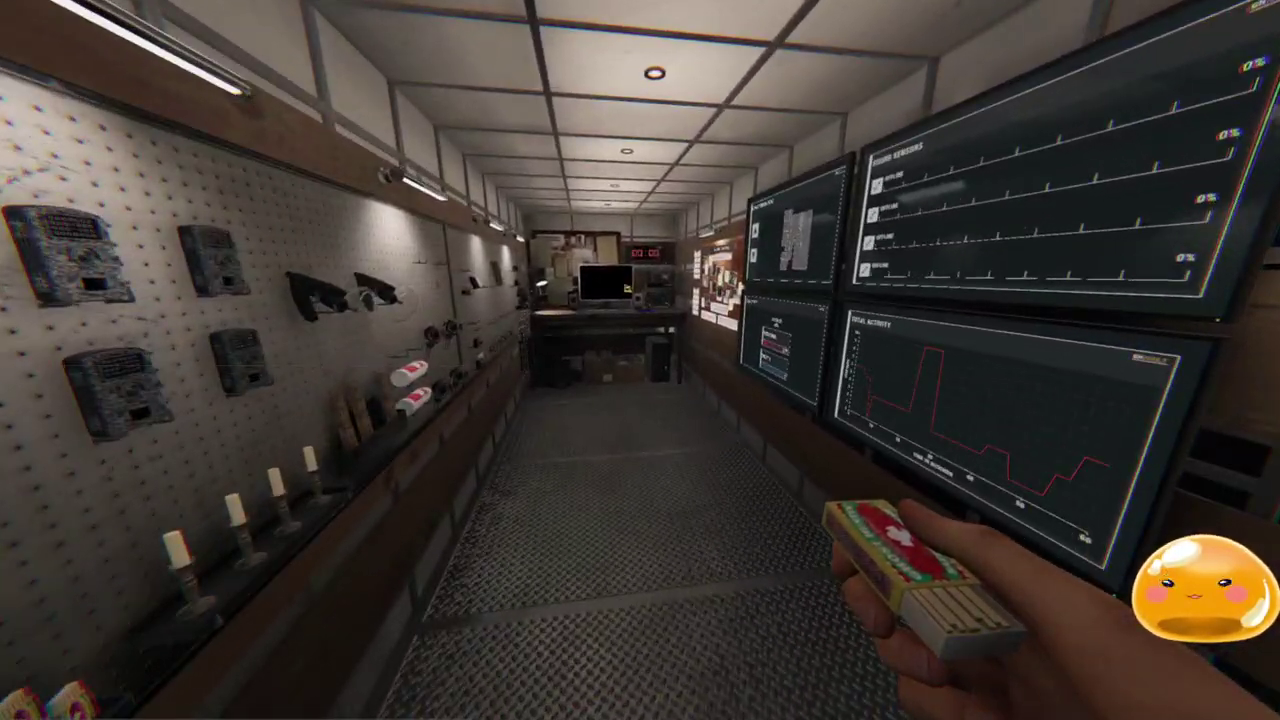
{"action": "key", "text": "w"}
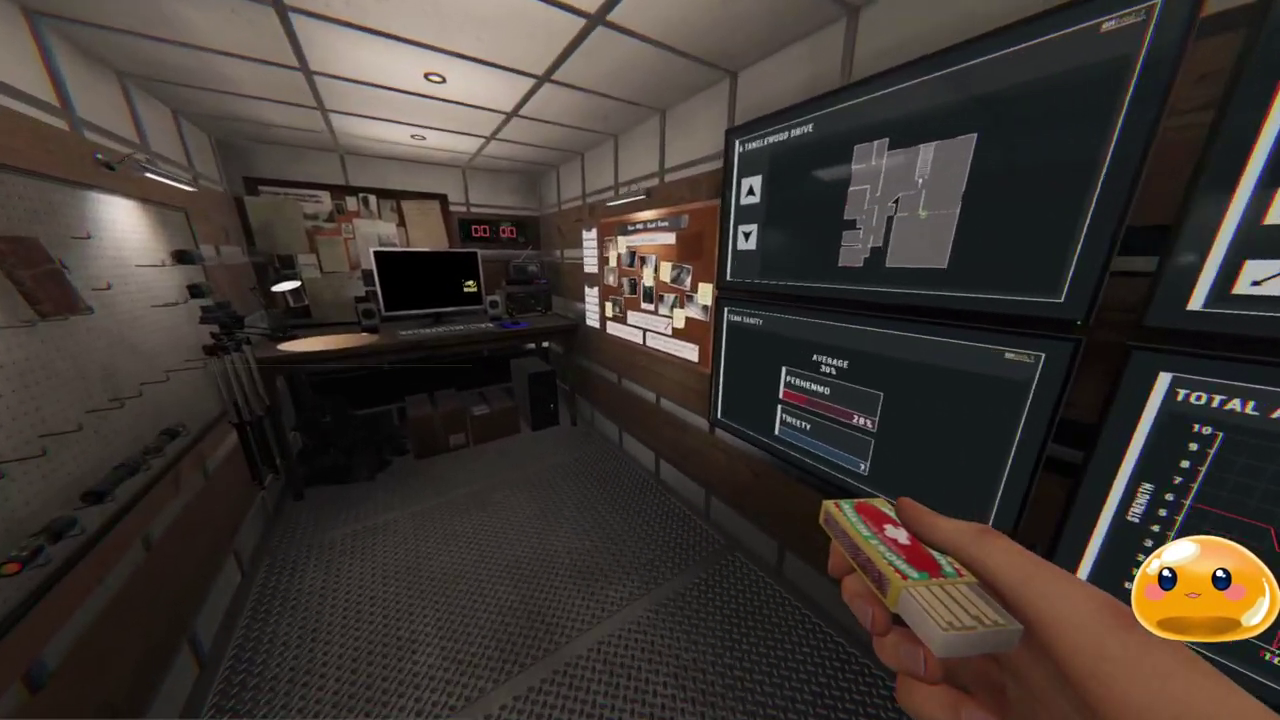
Take a flashlight from the equipment wall and the book from the pegboard
{"action": "key", "text": "q"}
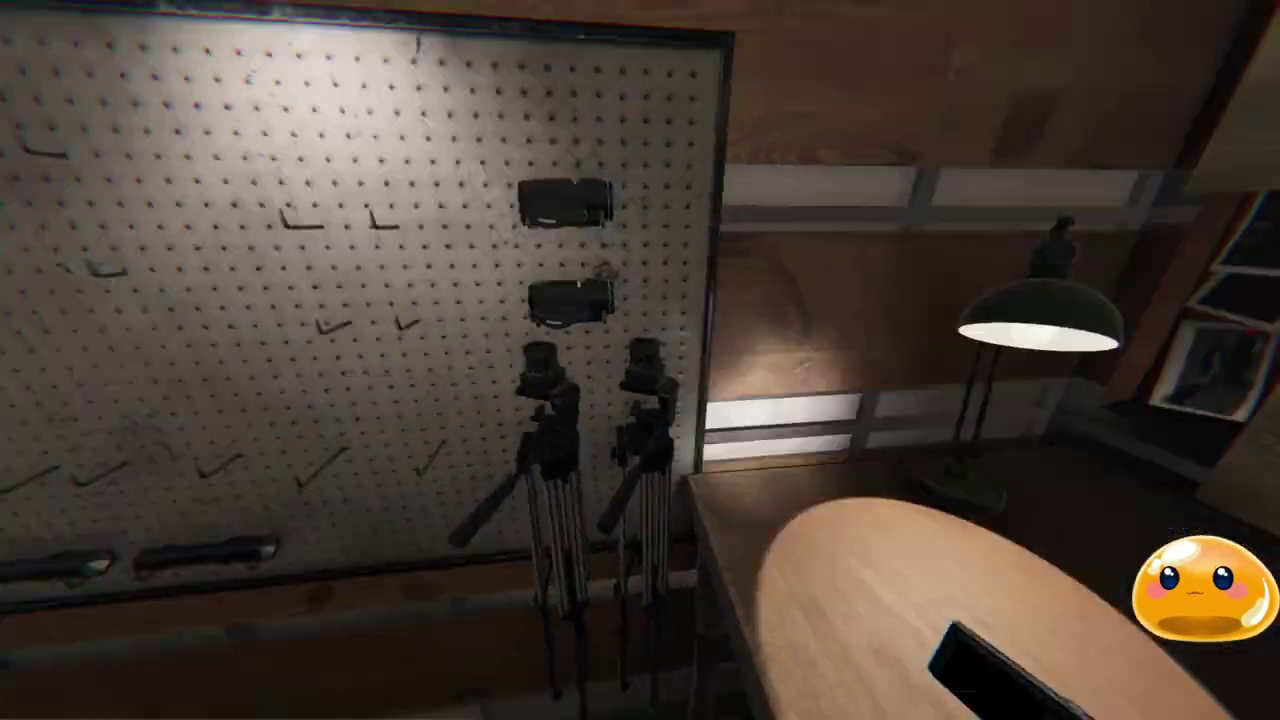
{"action": "key", "text": "w"}
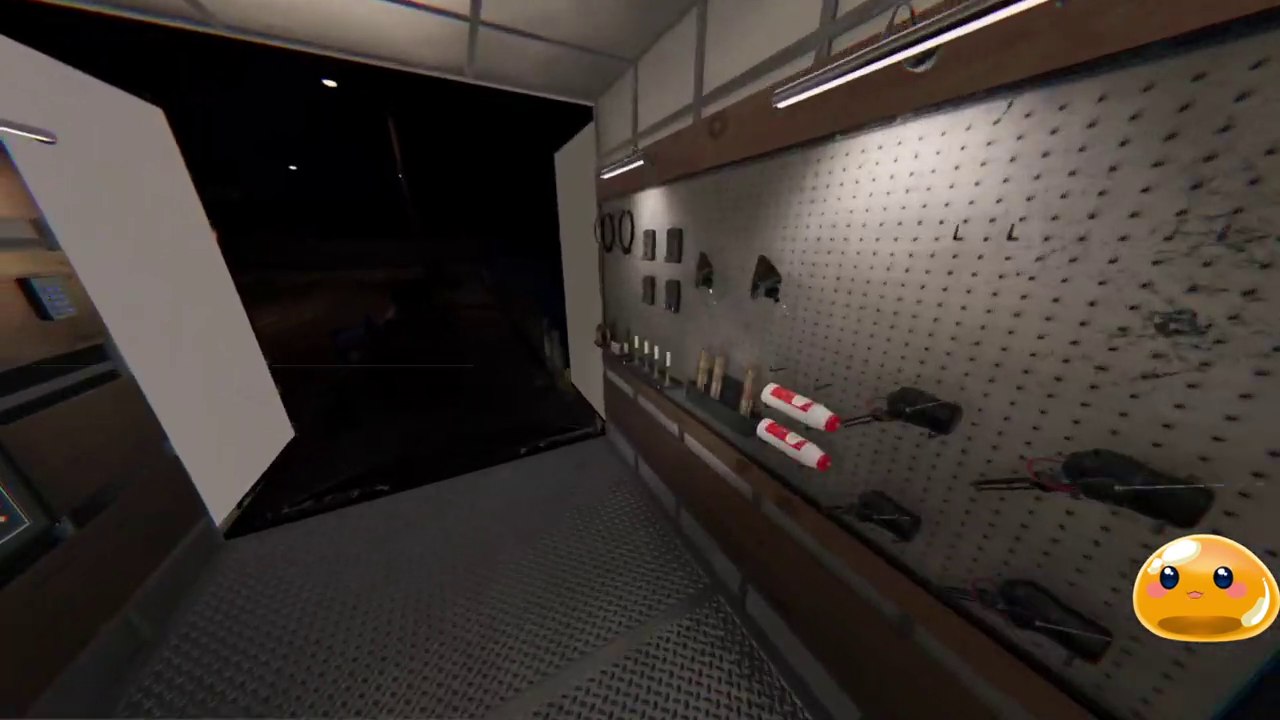
{"action": "key", "text": "w"}
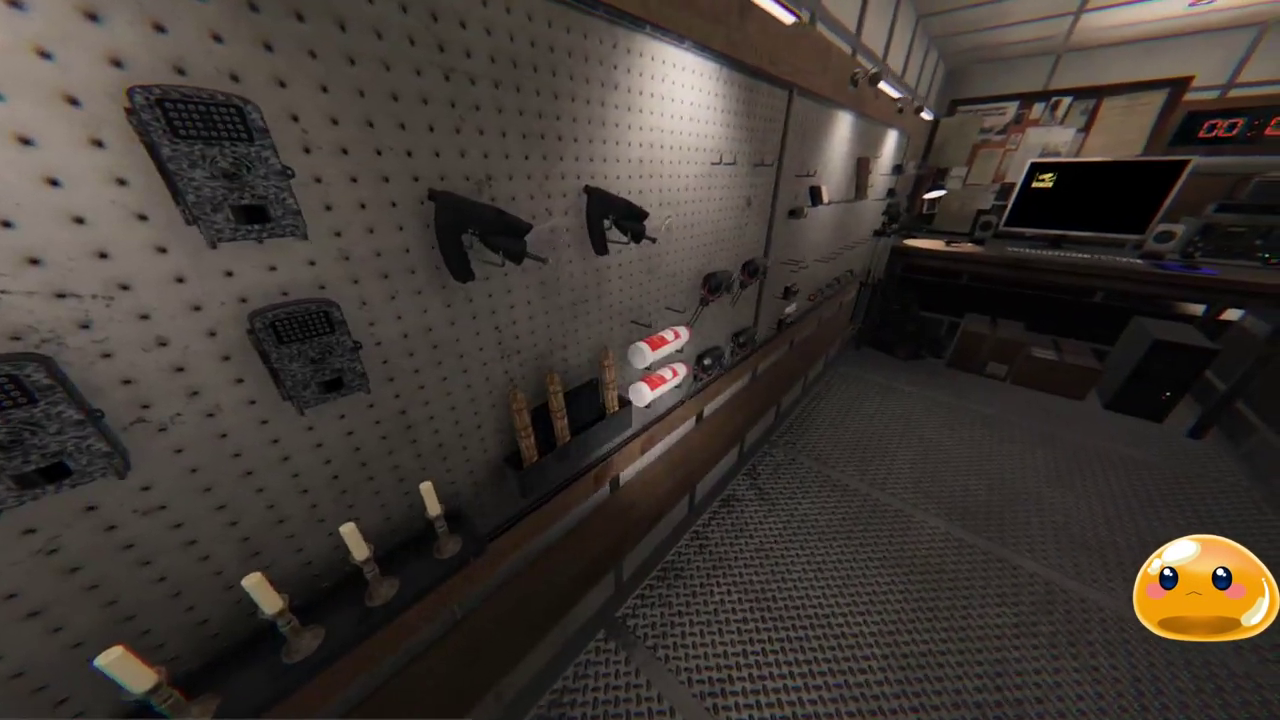
{"action": "key", "text": "e"}
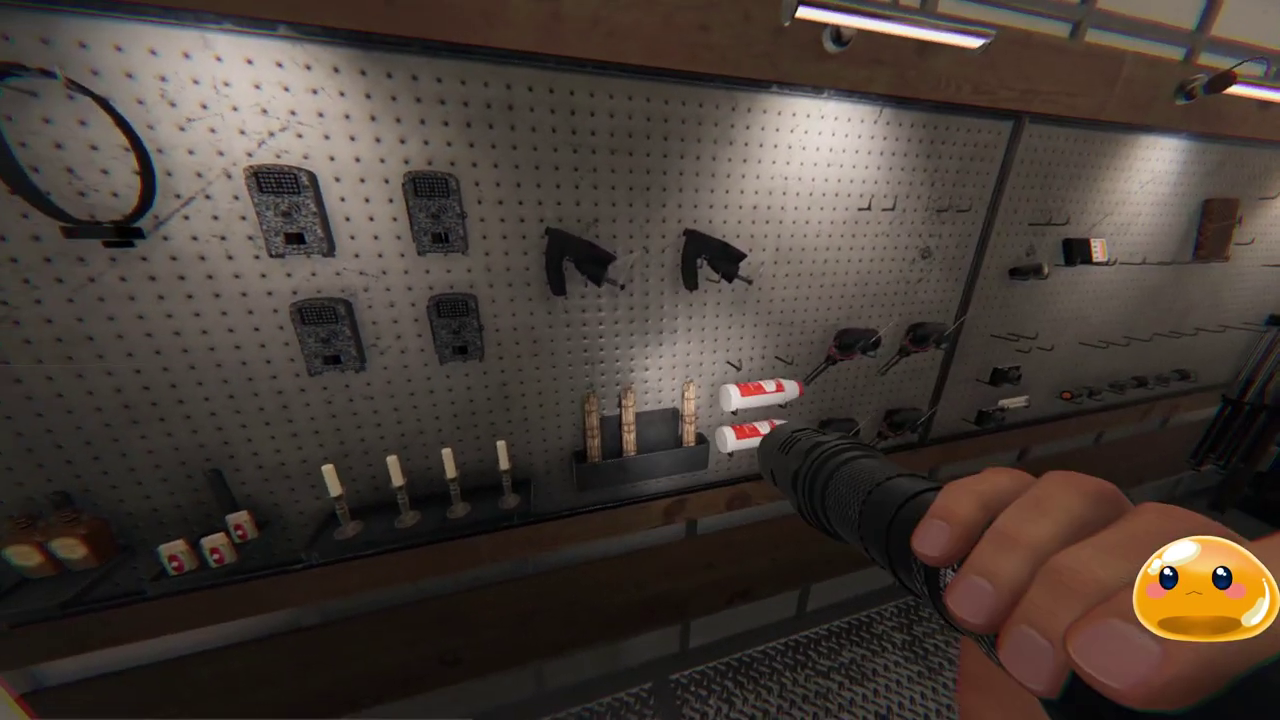
{"action": "key", "text": "q"}
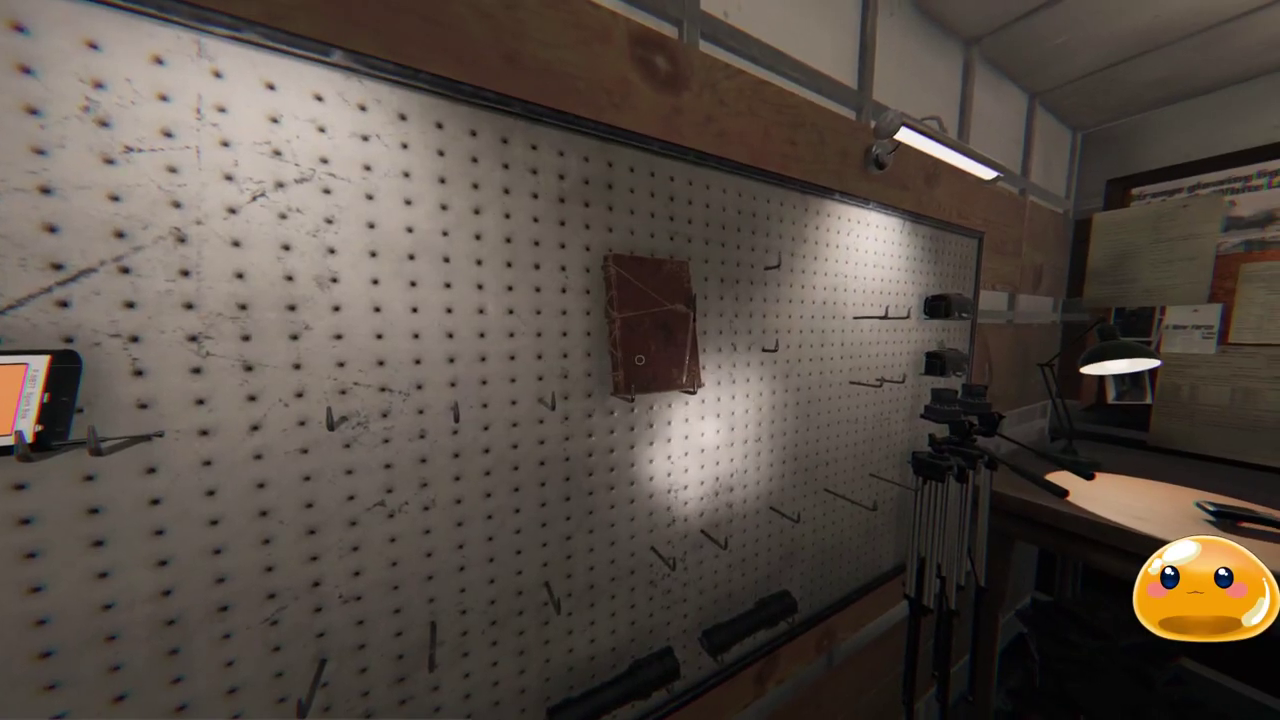
{"action": "key", "text": "e"}
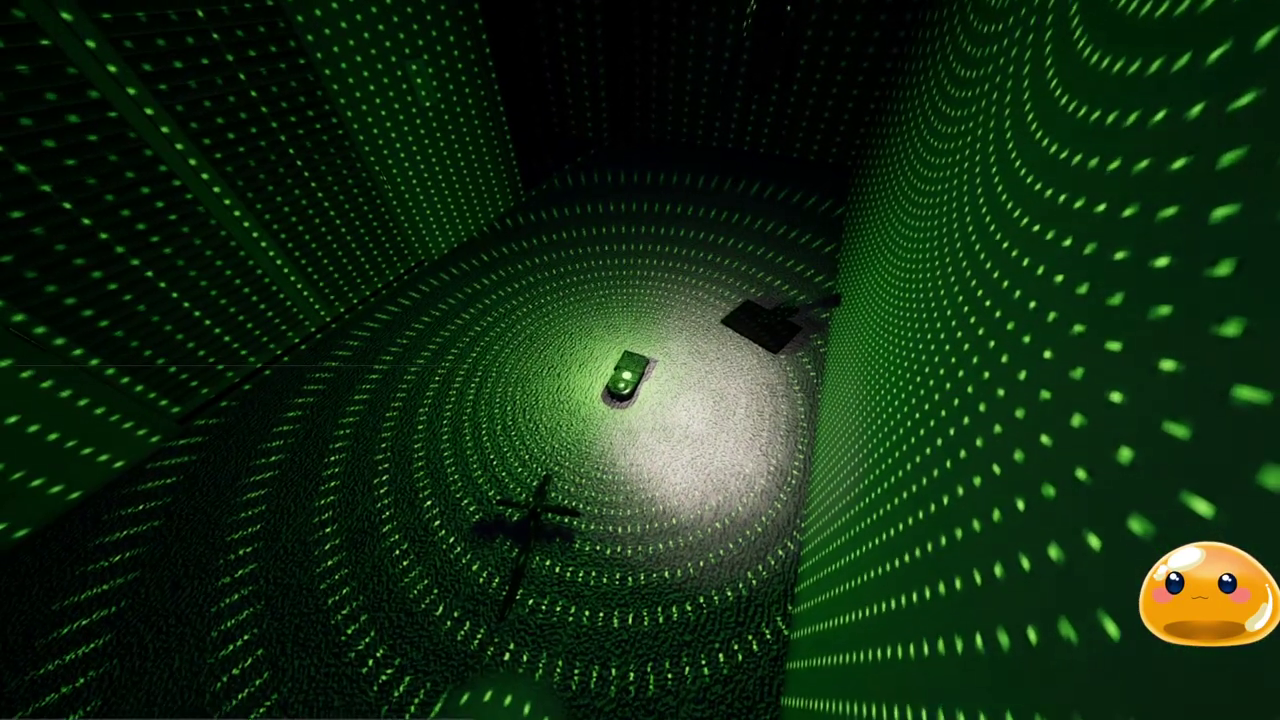
Cycle held equipment until the thermometer is in hand, beside the bathroom toilet
{"action": "key", "text": "q"}
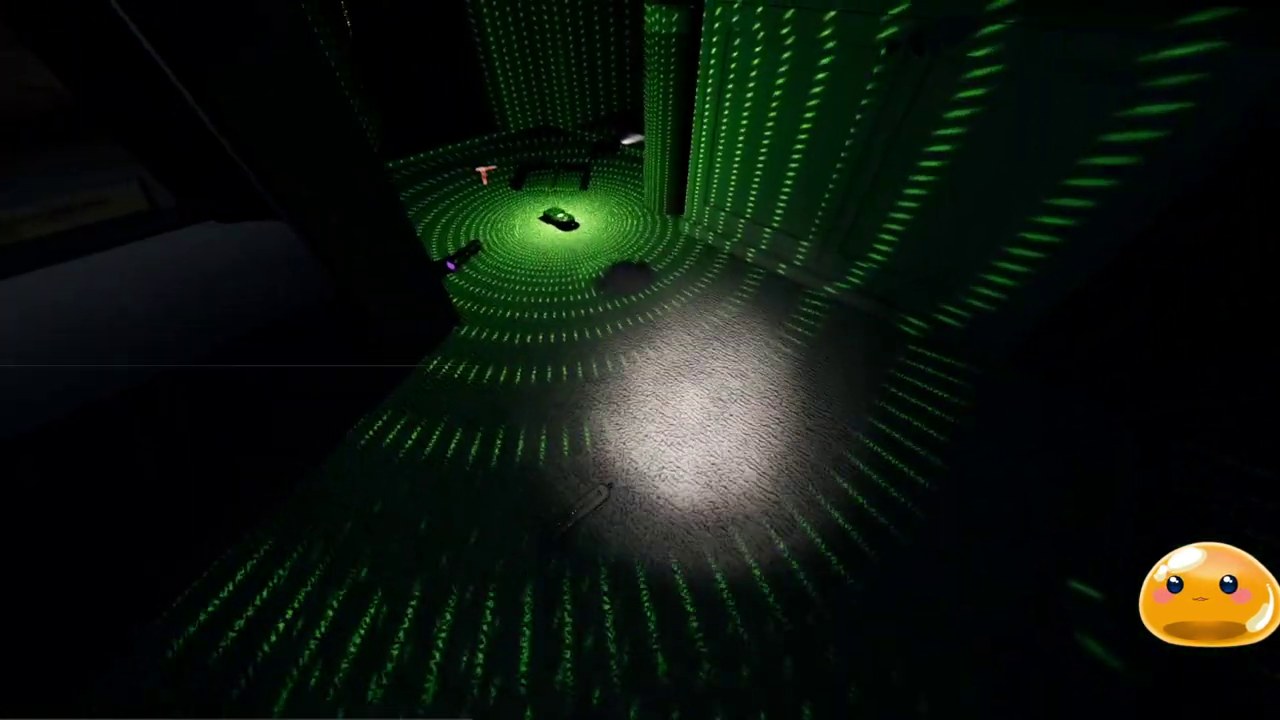
{"action": "key", "text": "q"}
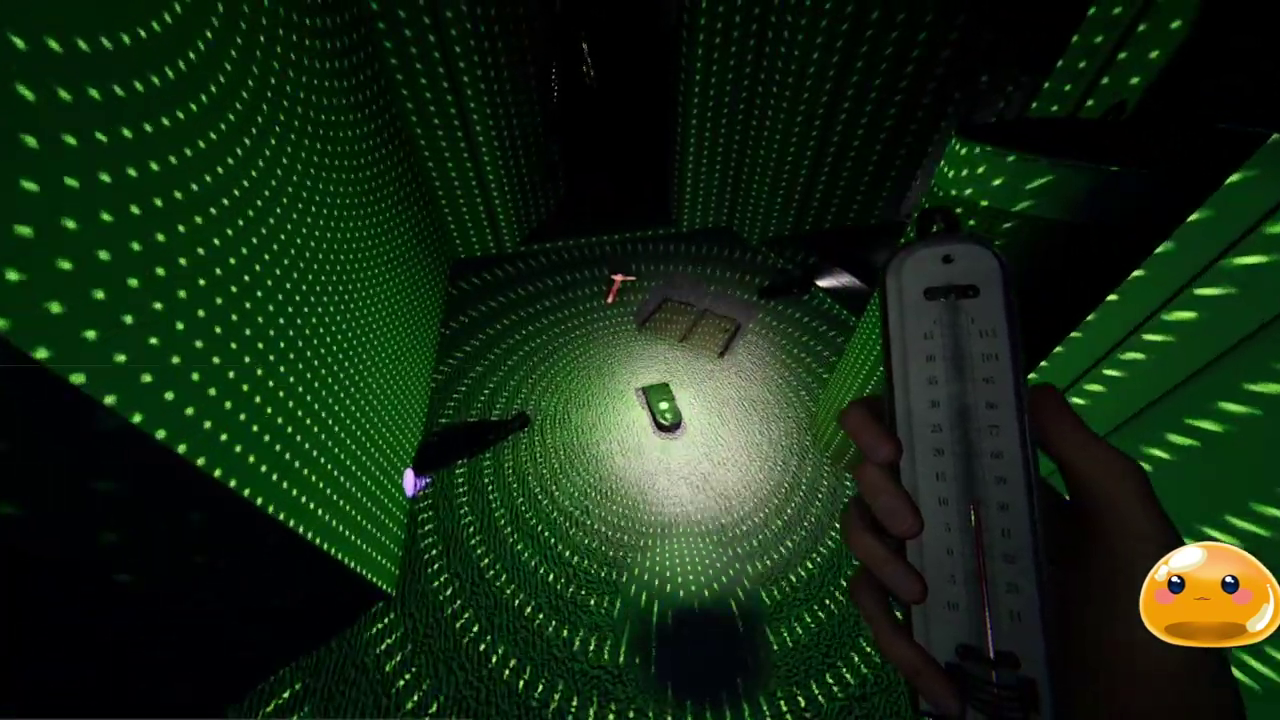